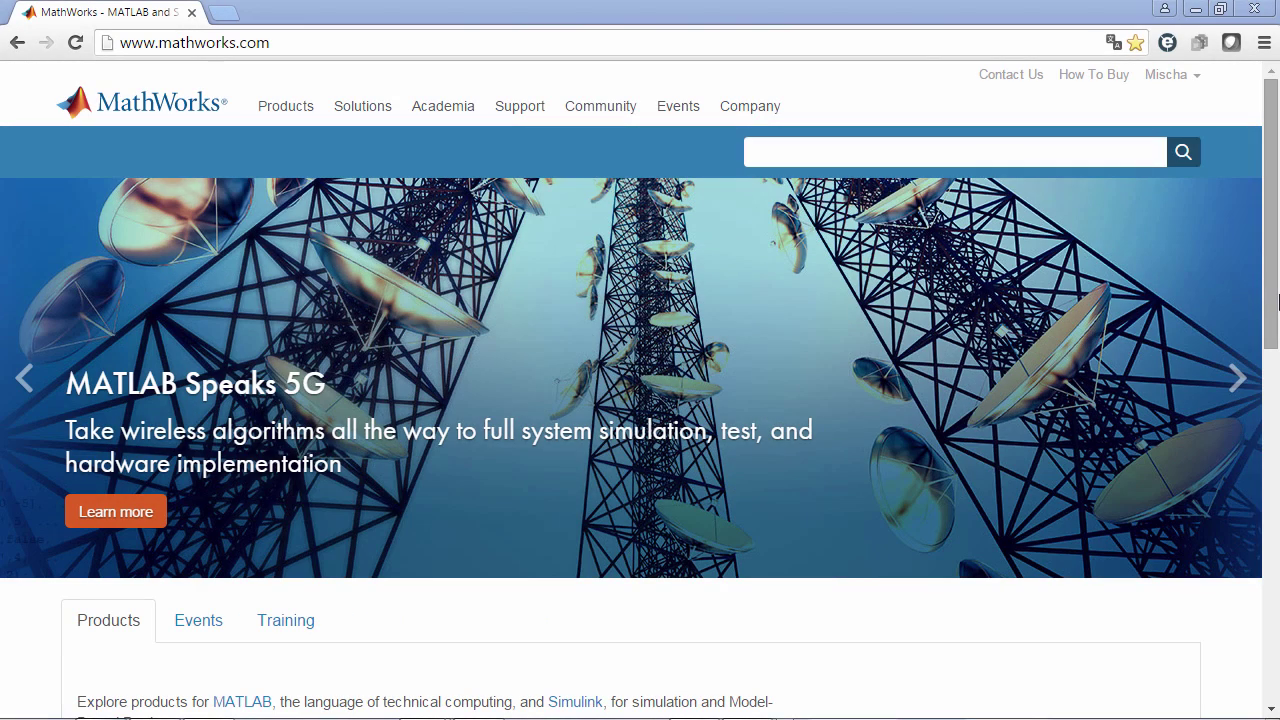
- Search mathworks.com for 'physical modeling academia' and open the rotary pendulum File Exchange entry
{"action": "left_click", "coordinate": [917, 151]}
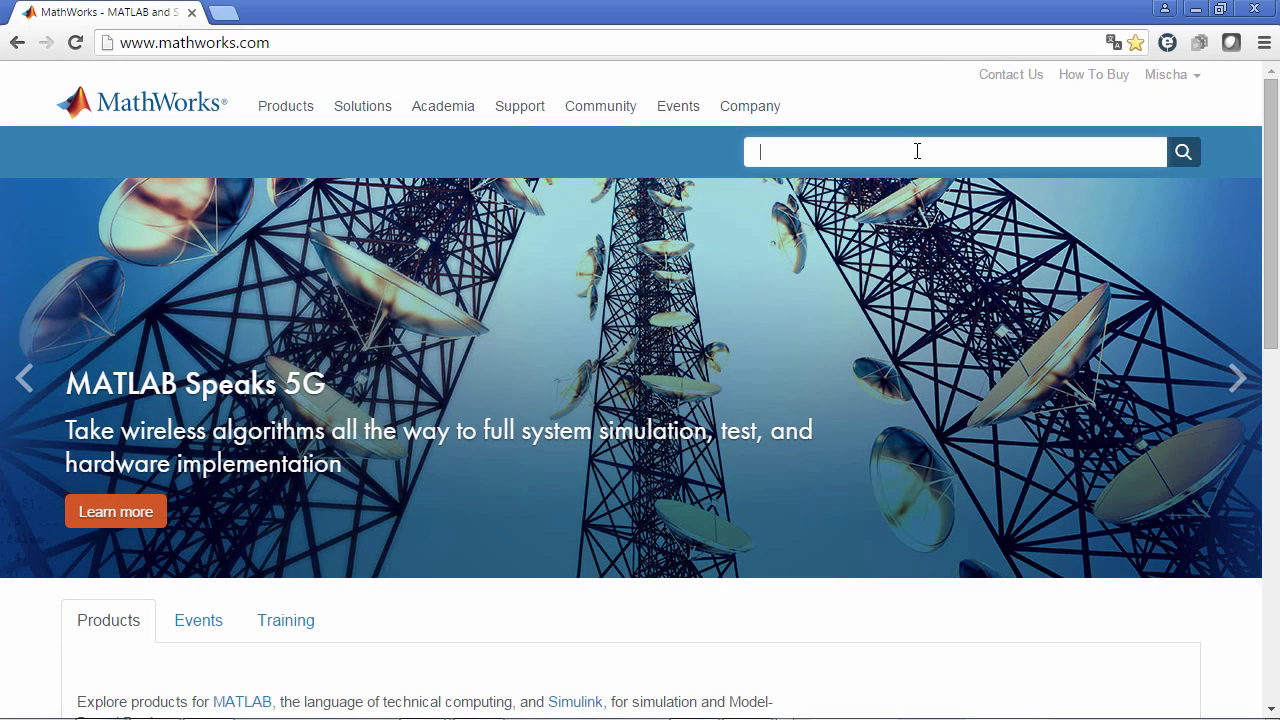
{"action": "type", "text": "physical modeling academia"}
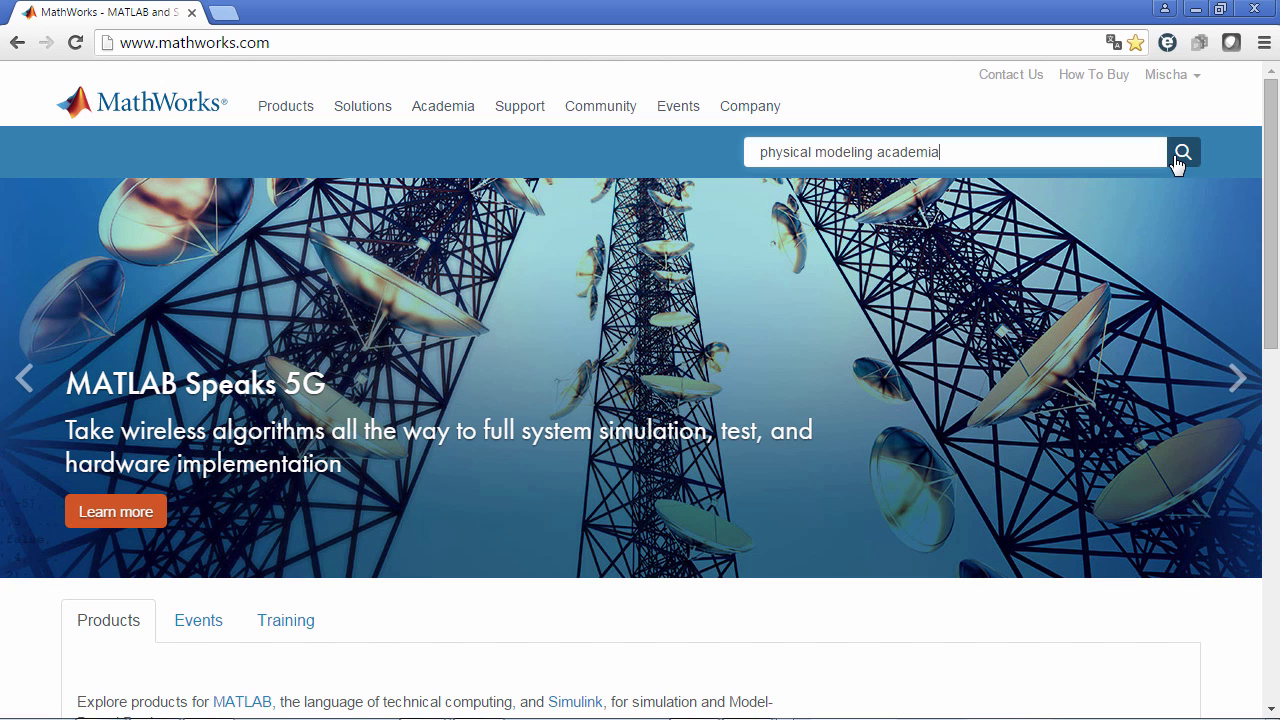
{"action": "left_click", "coordinate": [1178, 160]}
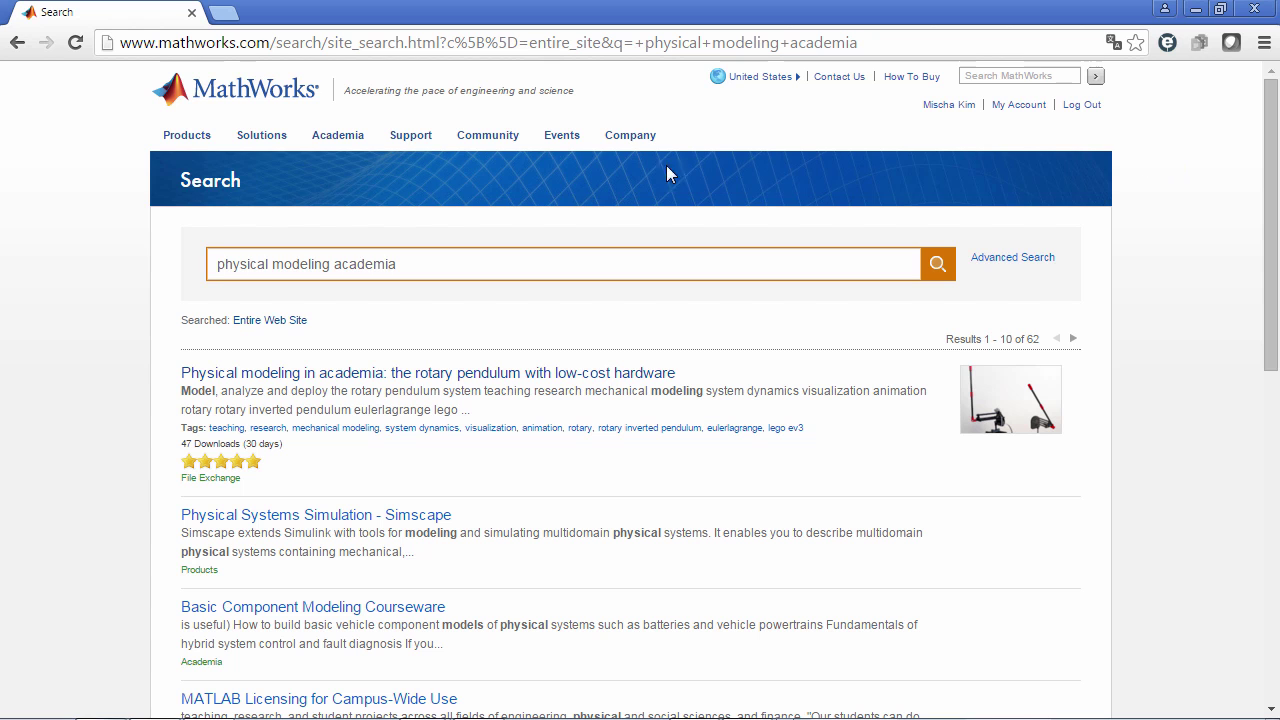
{"action": "left_click", "coordinate": [264, 380]}
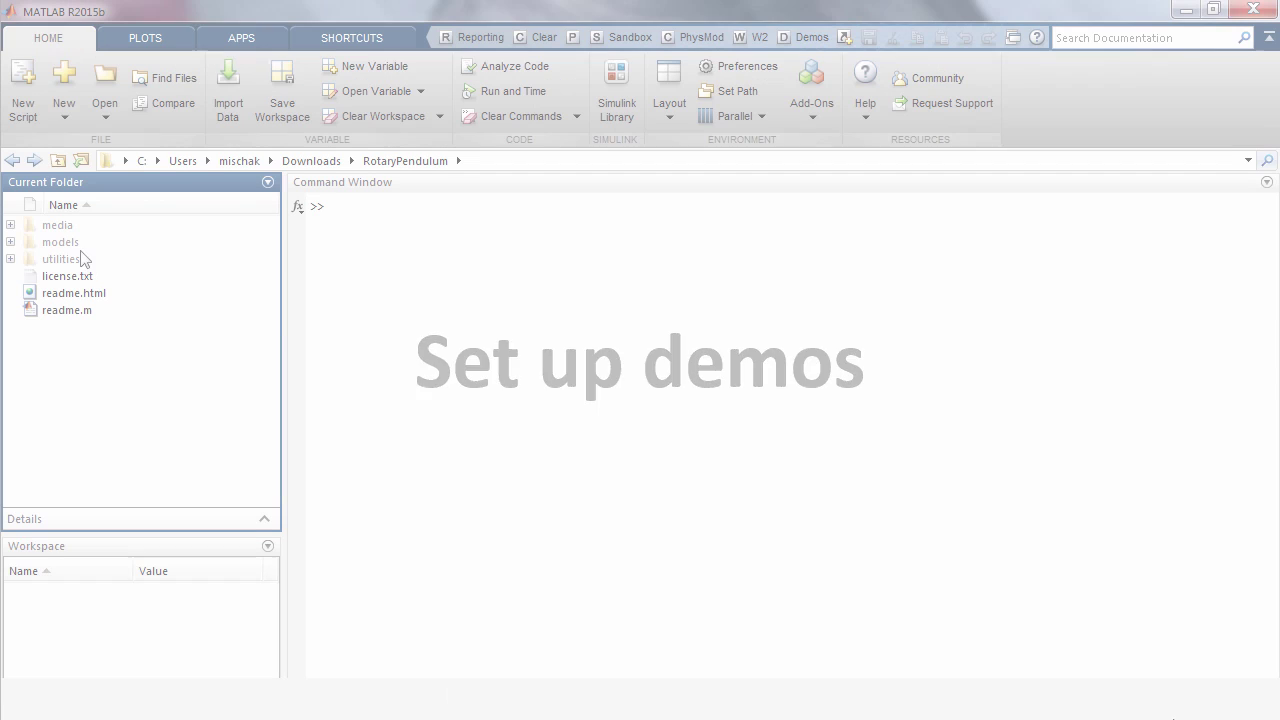
- Open the bundle's media folder and page through RotaryPendulum-ConstructionManual.pdf
{"action": "double_click", "coordinate": [82, 228]}
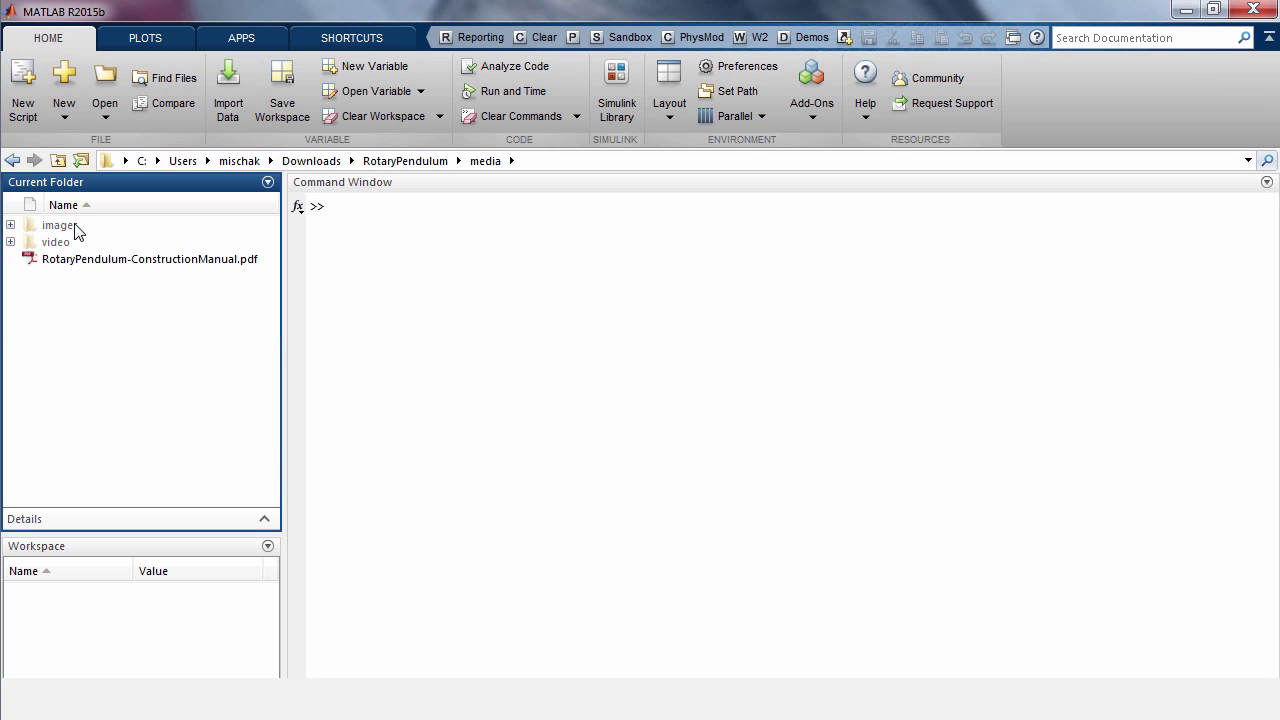
{"action": "left_click", "coordinate": [78, 263]}
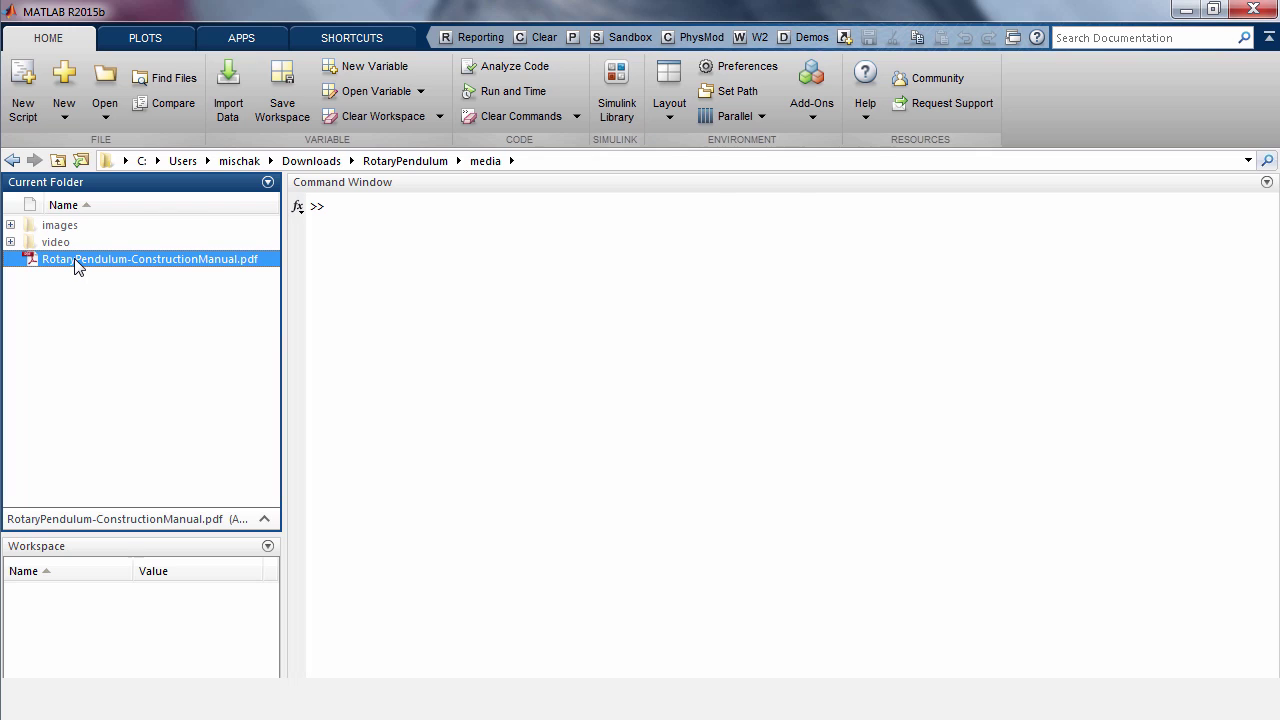
{"action": "double_click", "coordinate": [78, 260]}
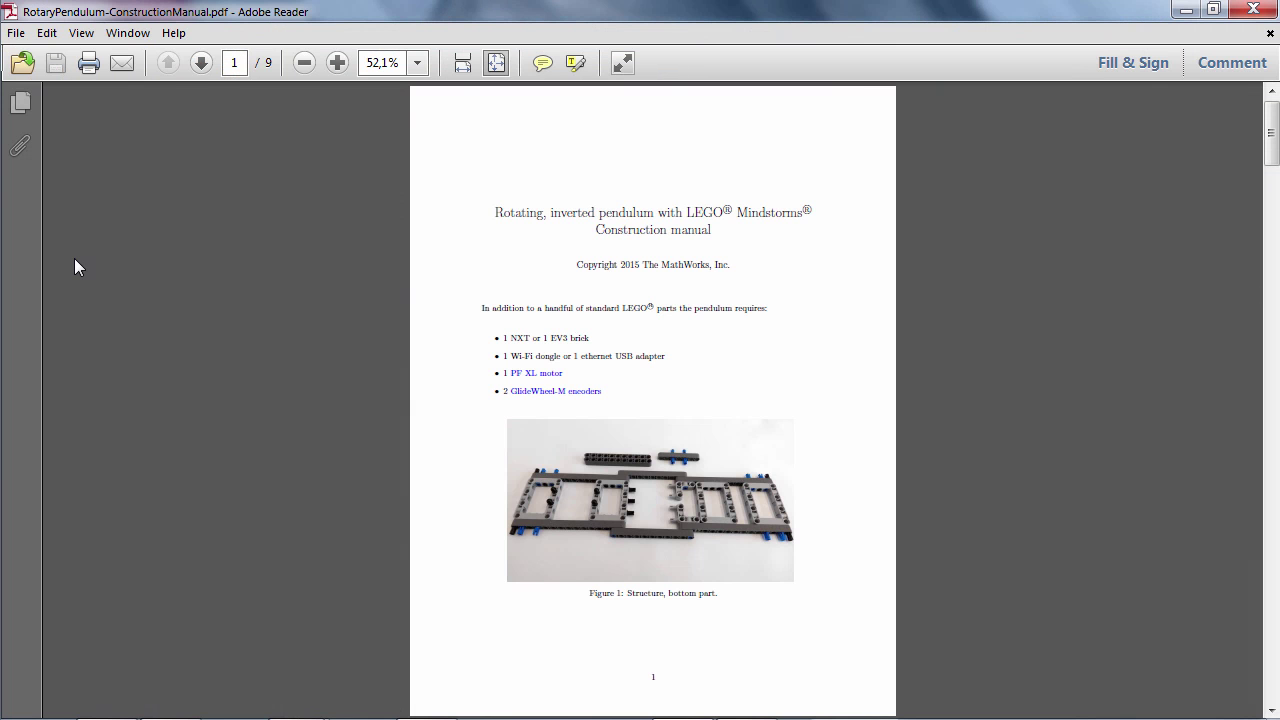
{"action": "scroll", "coordinate": [74, 258], "scroll_direction": "down", "scroll_amount": 3}
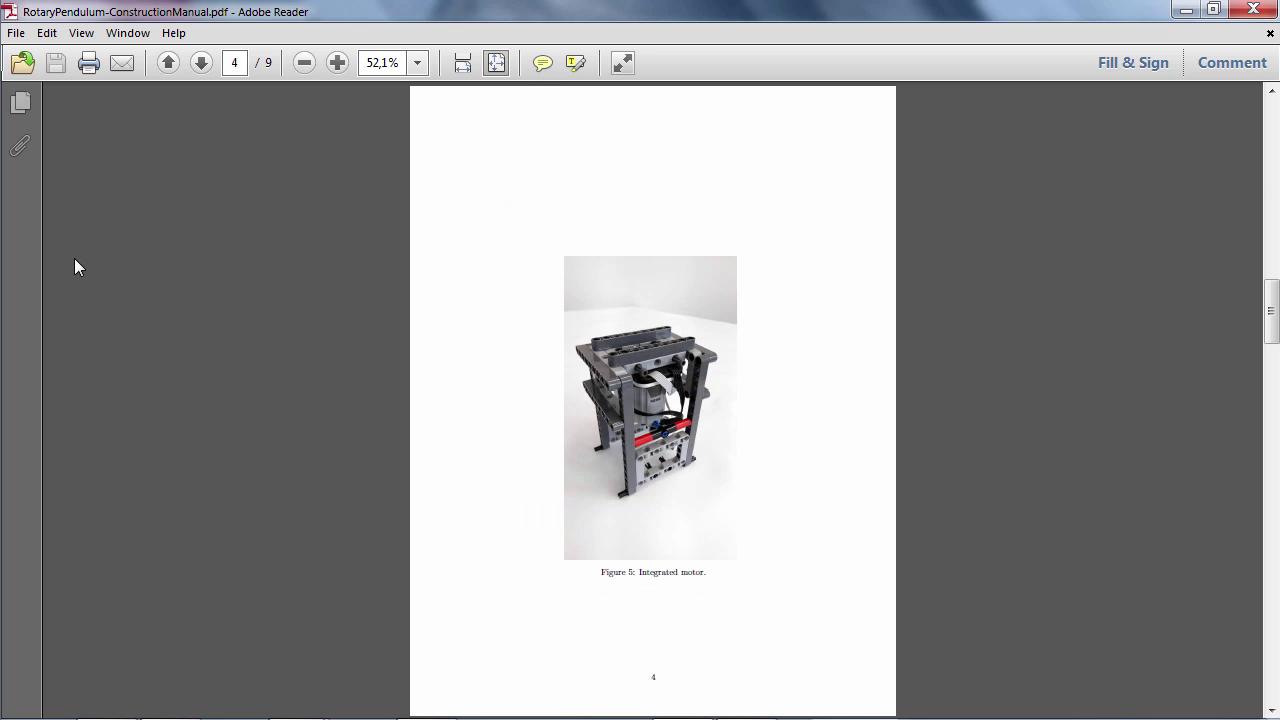
- Close the manual and run start_demo.m from RotaryPendulum\utilities to copy the demos into temp
{"action": "key", "text": "alt+F4"}
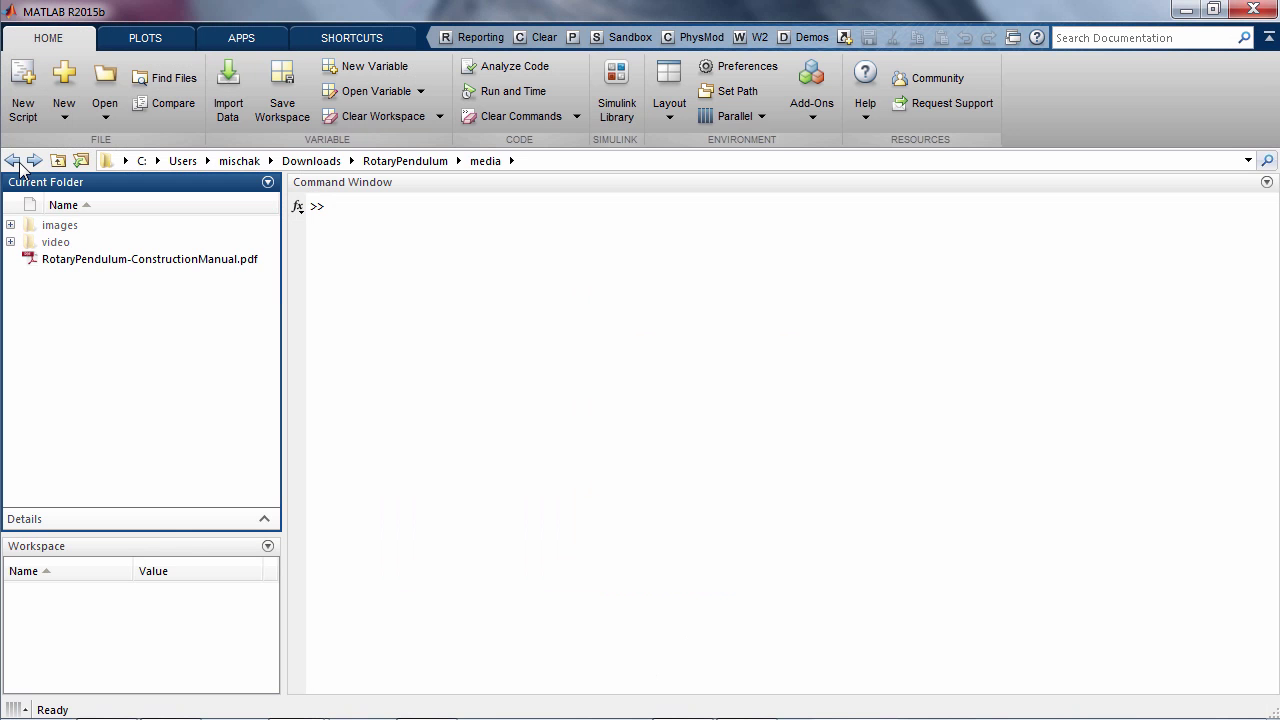
{"action": "left_click", "coordinate": [16, 162]}
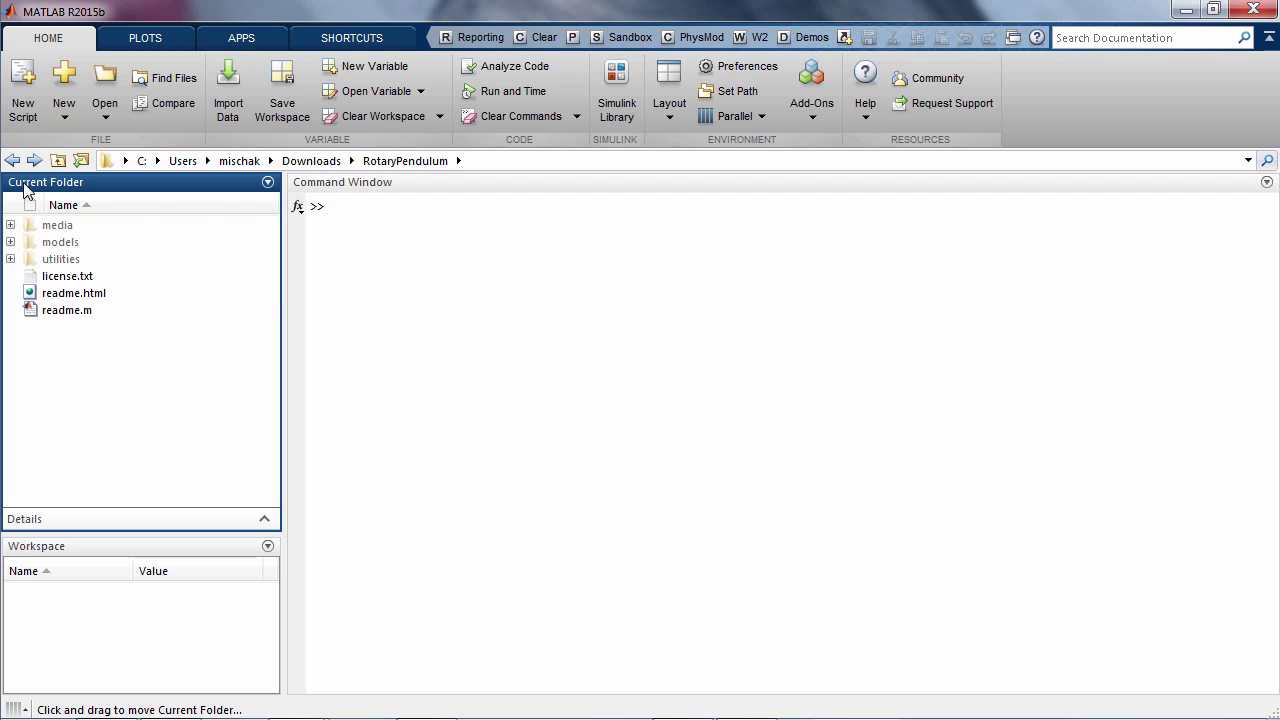
{"action": "double_click", "coordinate": [57, 262]}
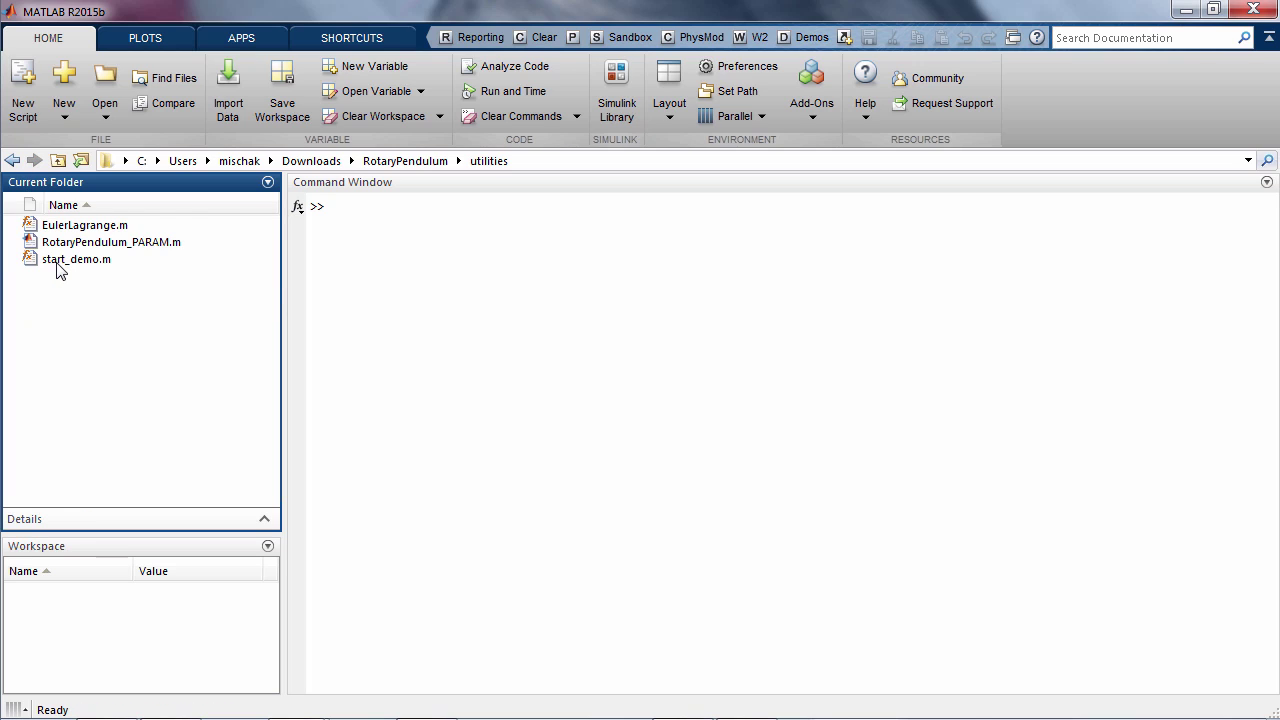
{"action": "left_click_drag", "start_coordinate": [58, 265], "coordinate": [421, 262]}
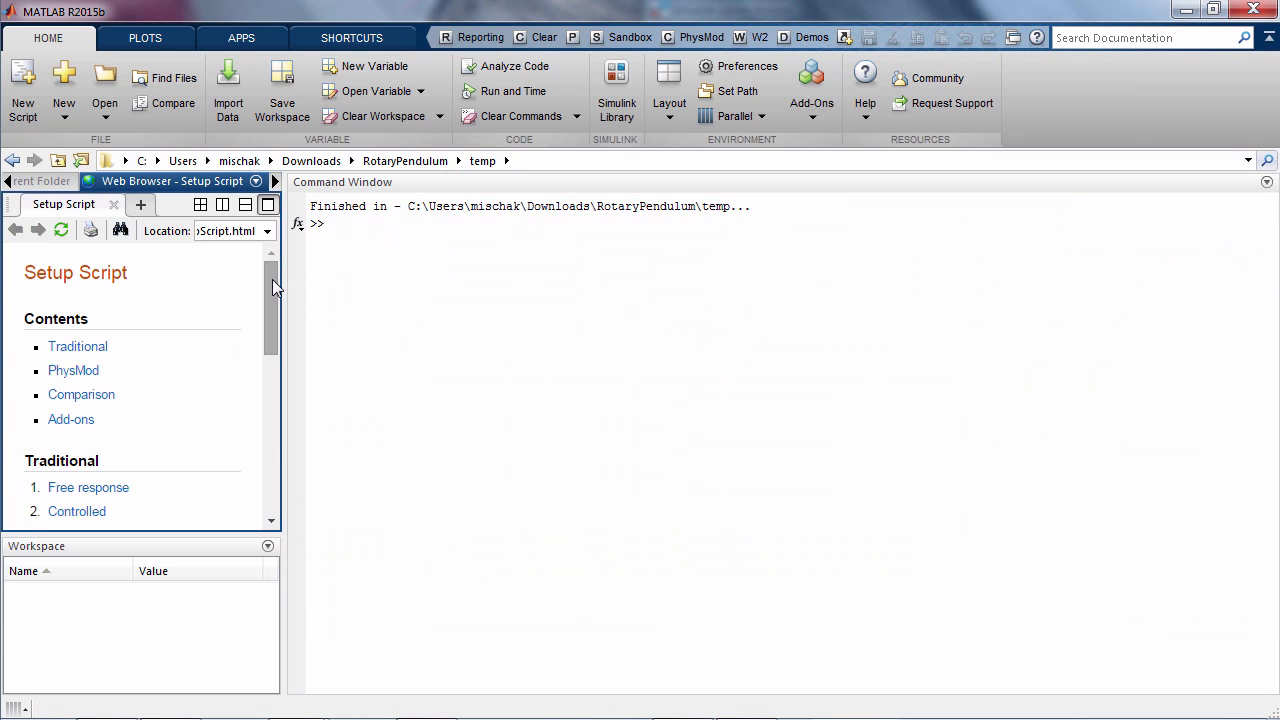
- Open the Traditional free-response script RotaryPendulum_MLdemo.m and jump to its animation section
{"action": "left_click", "coordinate": [103, 348]}
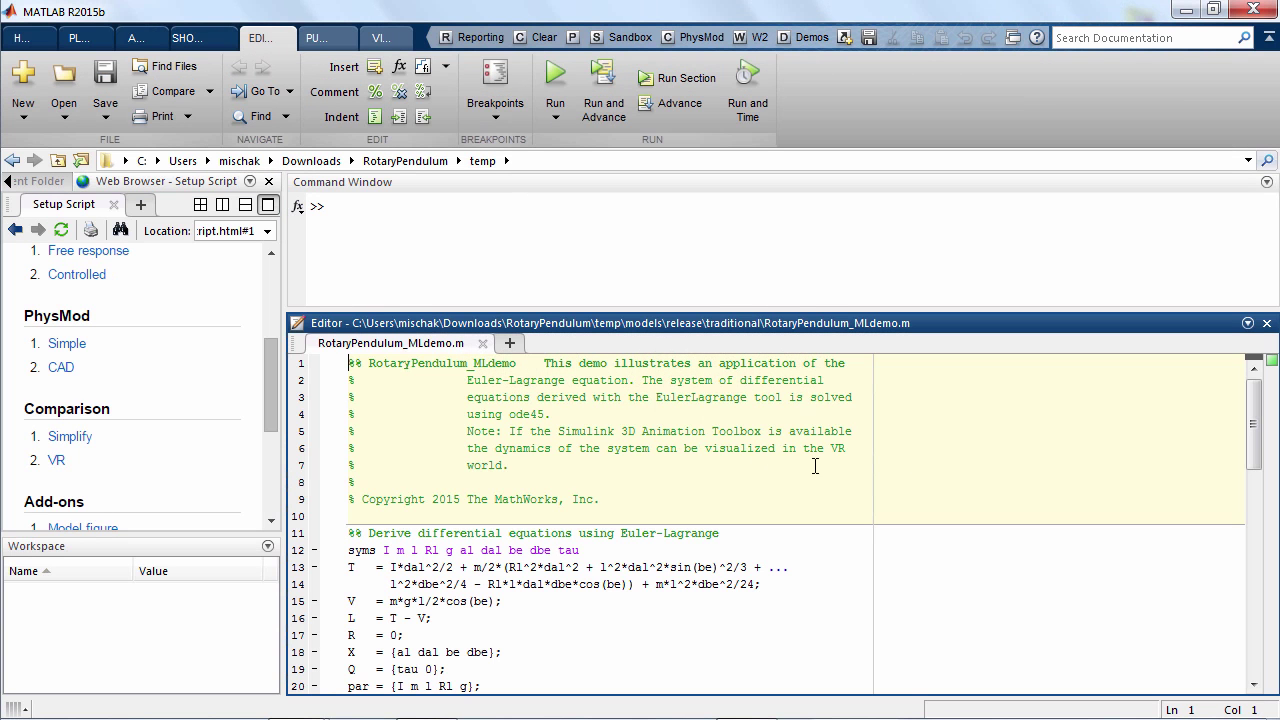
{"action": "left_click_drag", "start_coordinate": [1257, 431], "coordinate": [1255, 460]}
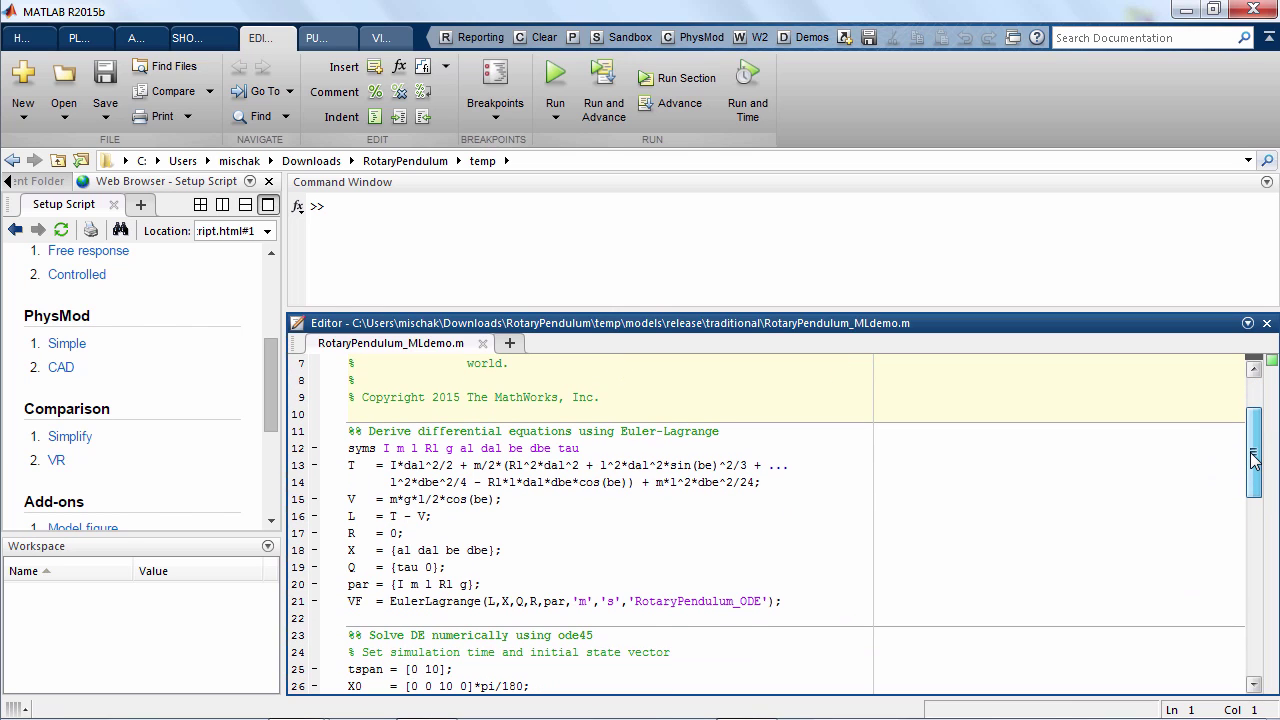
{"action": "key", "text": "ctrl+Down"}
{"action": "key", "text": "ctrl+Down"}
{"action": "key", "text": "ctrl+Down"}
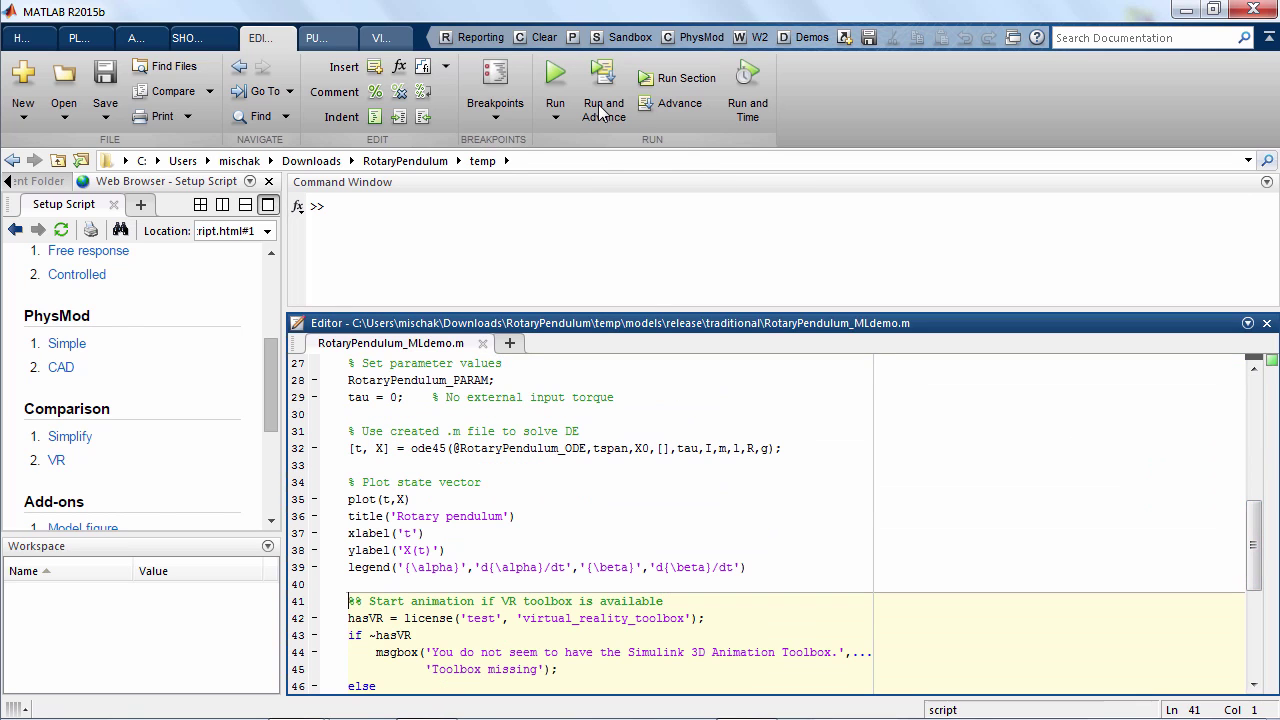
- Run RotaryPendulum_MLdemo and place its plot figure beside the 3D animation
{"action": "left_click", "coordinate": [553, 78]}
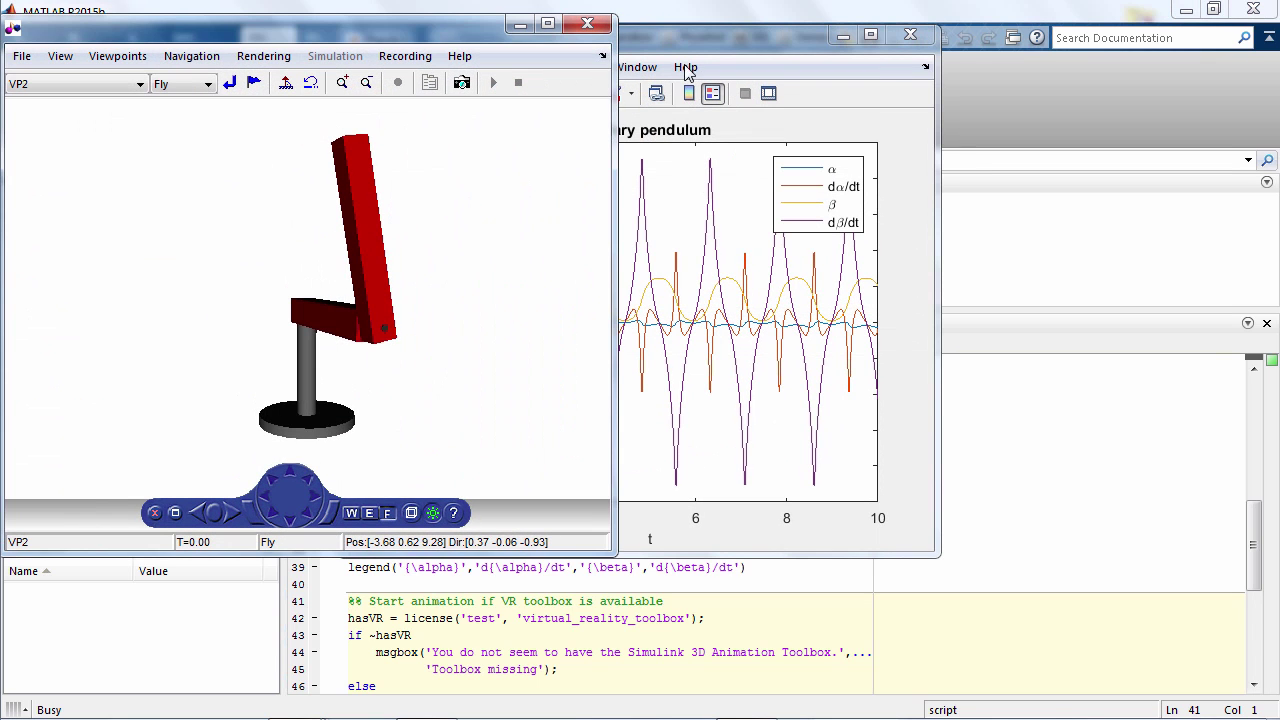
{"action": "left_click_drag", "start_coordinate": [686, 46], "coordinate": [976, 36]}
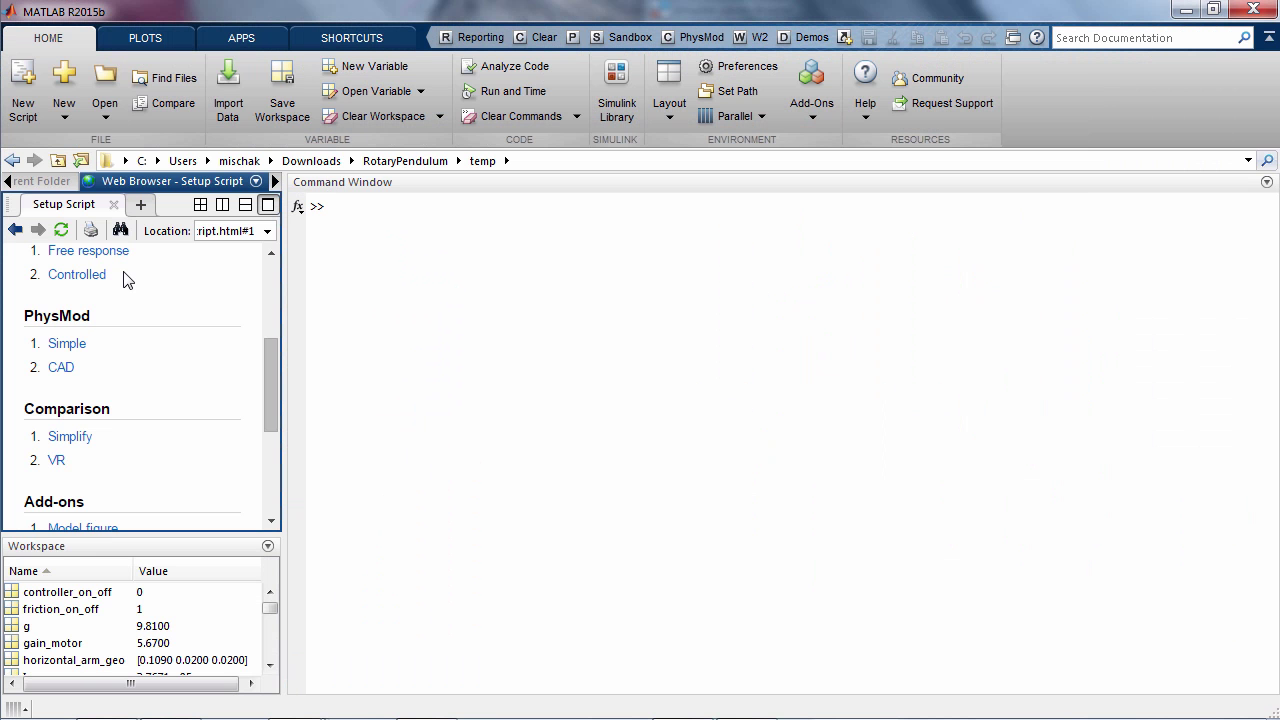
- Simulate RotaryPendulum_SLdemo_SwingUp and watch the pendulum in the CAD VR 3D animation
{"action": "left_click", "coordinate": [88, 276]}
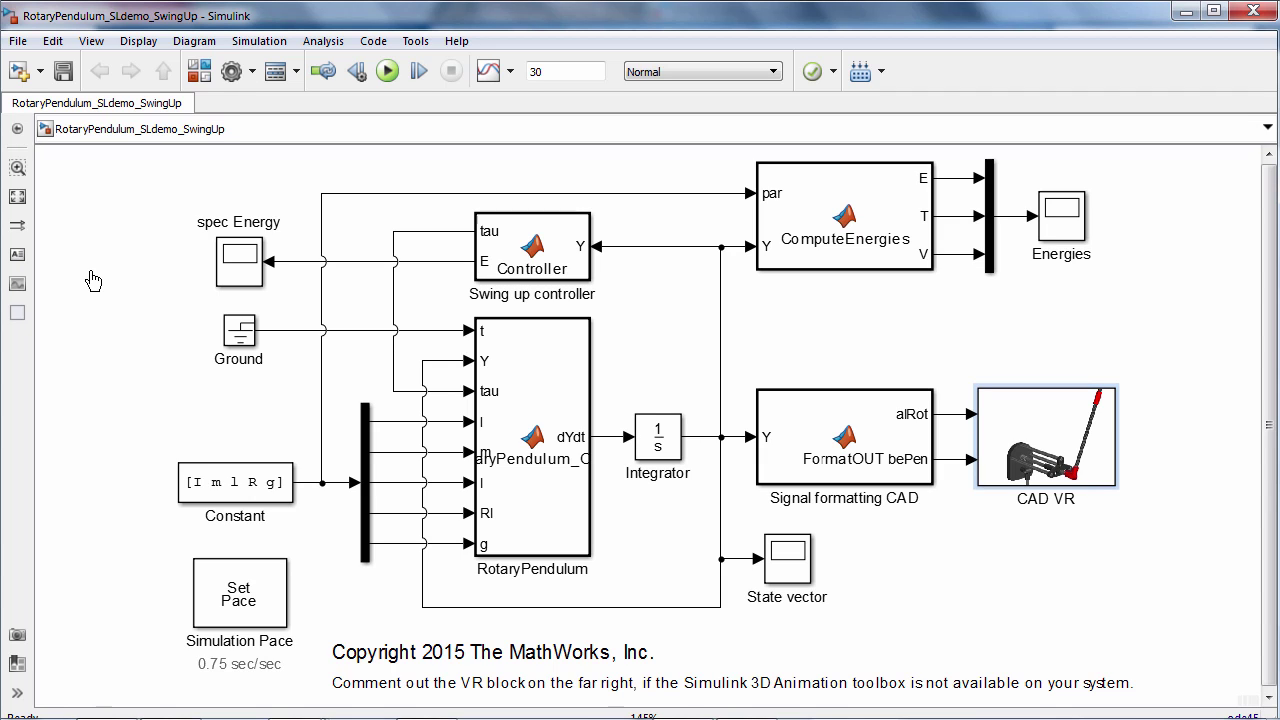
{"action": "left_click", "coordinate": [384, 71]}
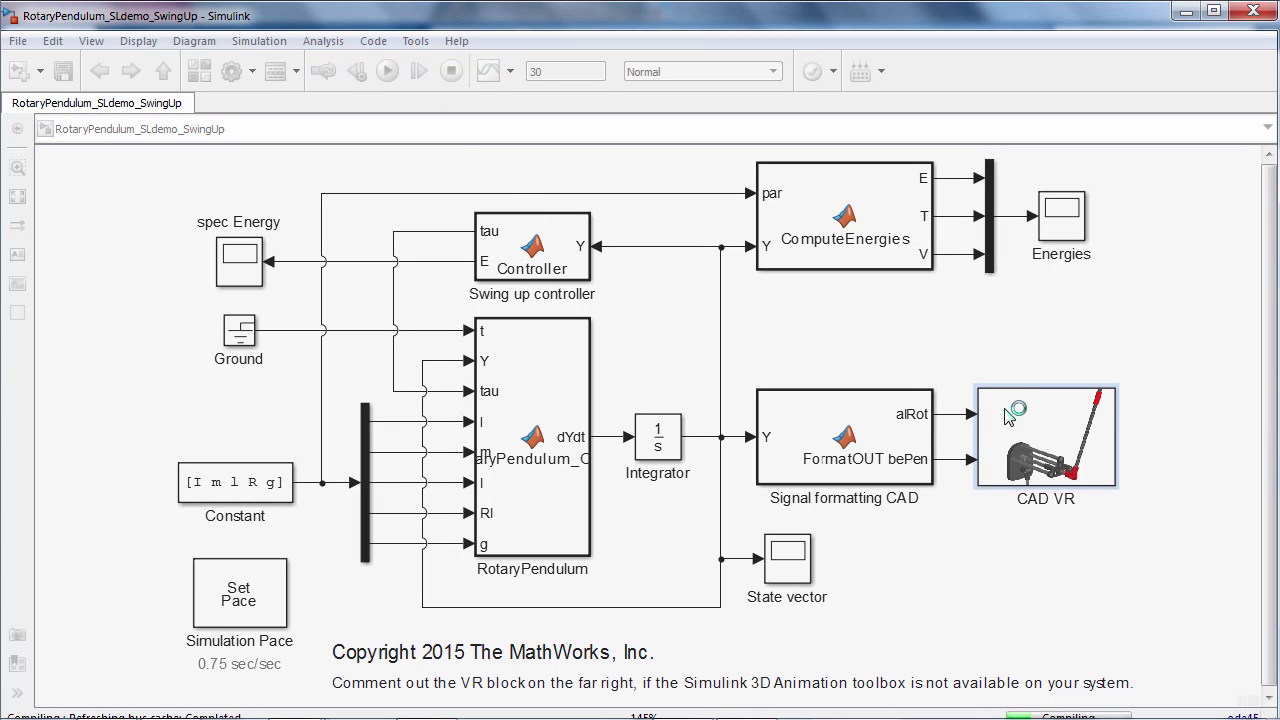
{"action": "double_click", "coordinate": [1030, 430]}
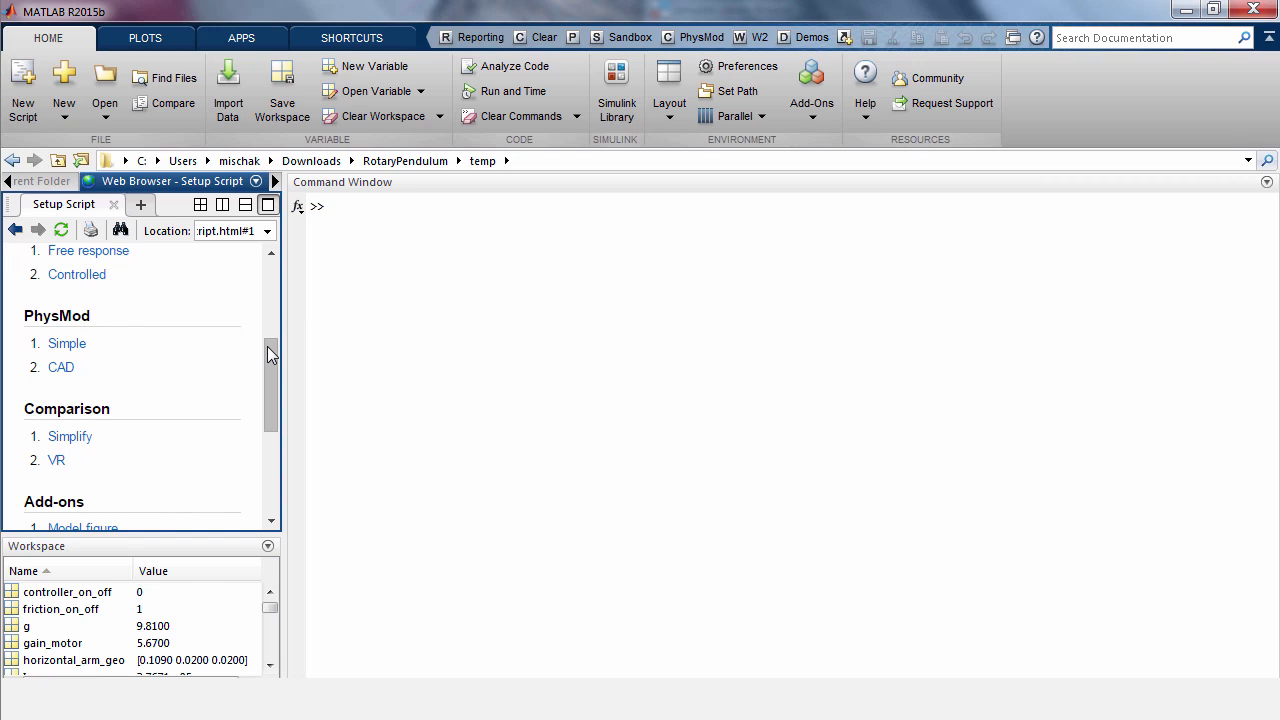
- Open the Add-ons hardware model RotaryPendulum_NXT_SwingUp from the Setup Script page
{"action": "left_click_drag", "start_coordinate": [267, 346], "coordinate": [257, 410]}
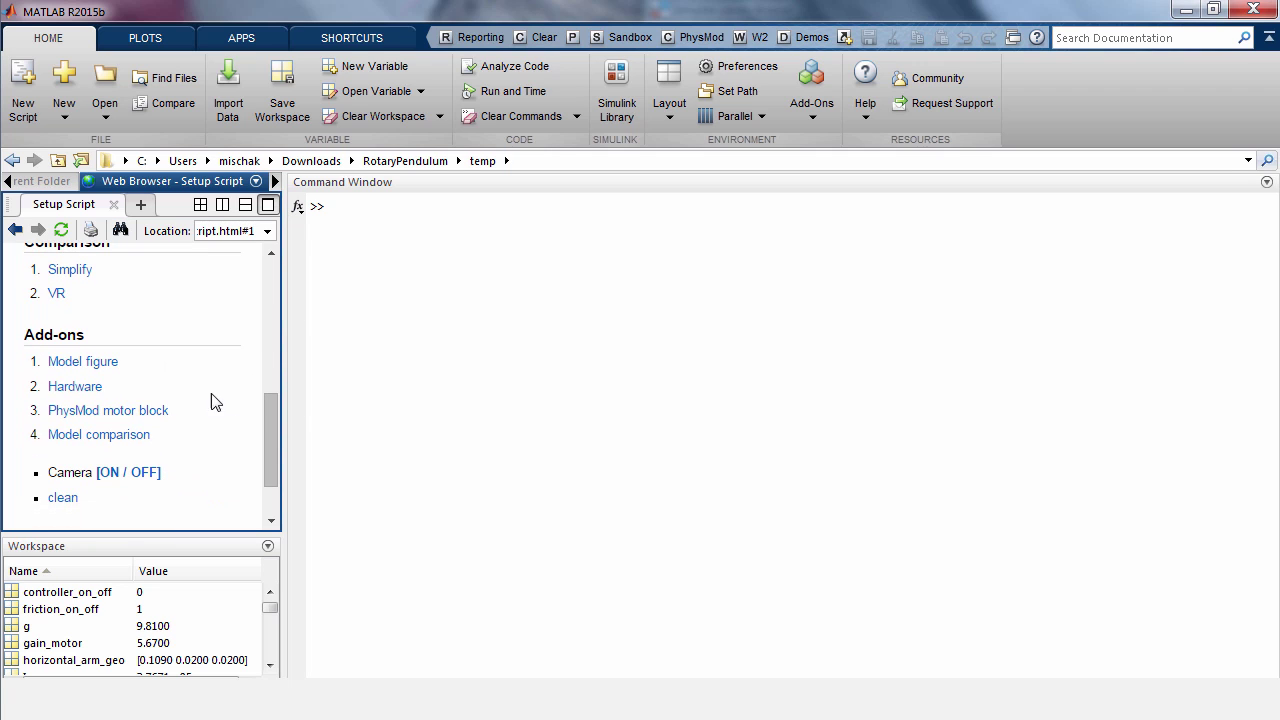
{"action": "left_click", "coordinate": [75, 387]}
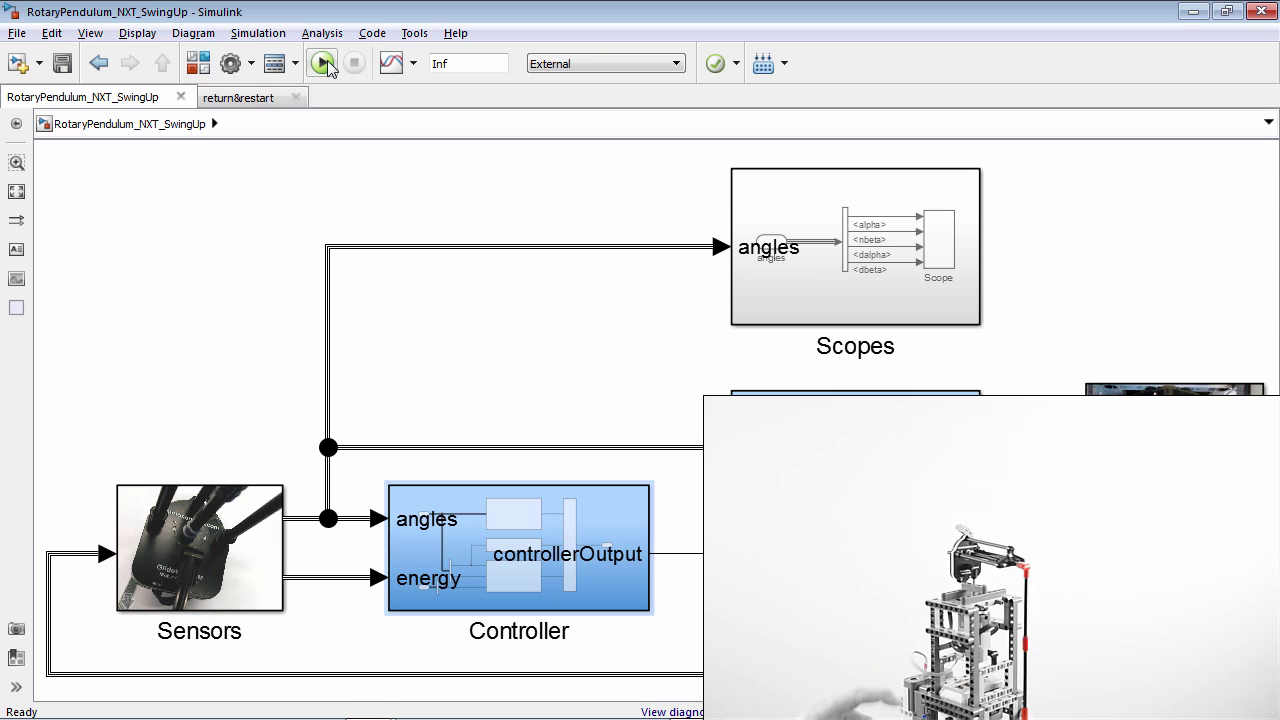
- Build and run RotaryPendulum_NXT_SwingUp on the LEGO NXT in External mode
{"action": "left_click", "coordinate": [327, 66]}
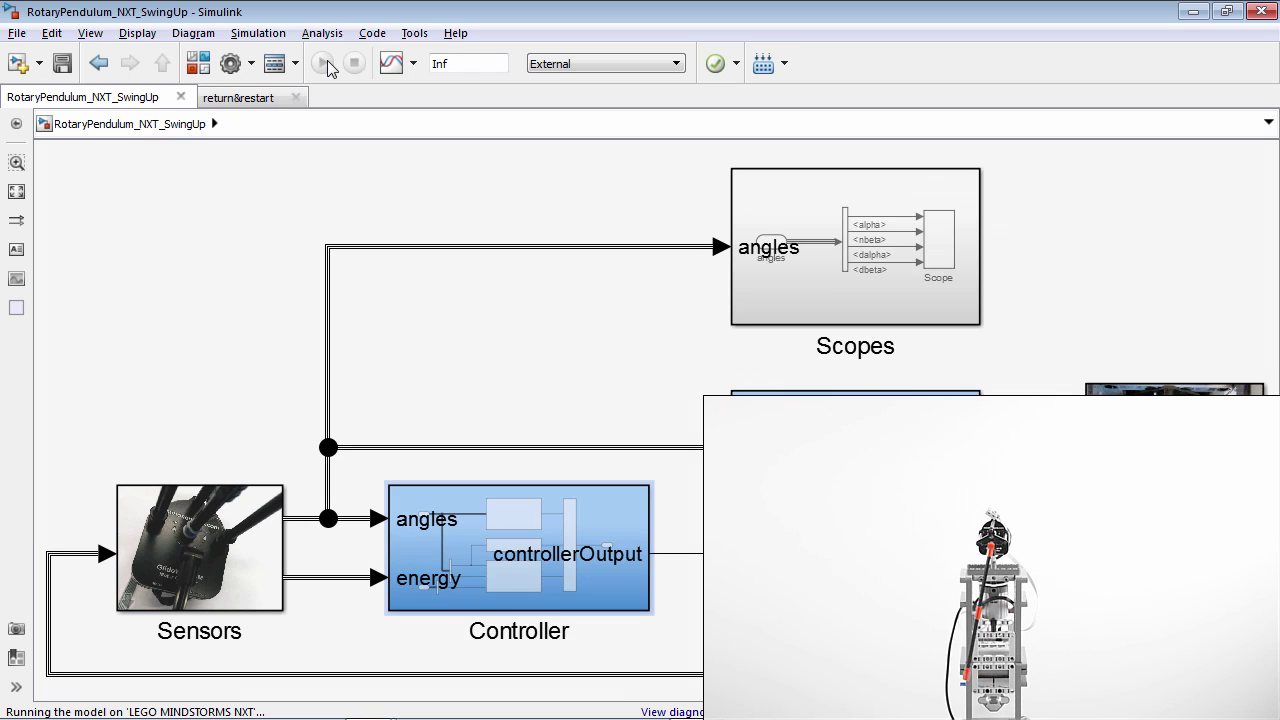
- In Controller, raise the Swingup controller's swing-up amplitude live from 0 to 6, then 11
{"action": "double_click", "coordinate": [462, 526]}
{"action": "double_click", "coordinate": [578, 549]}
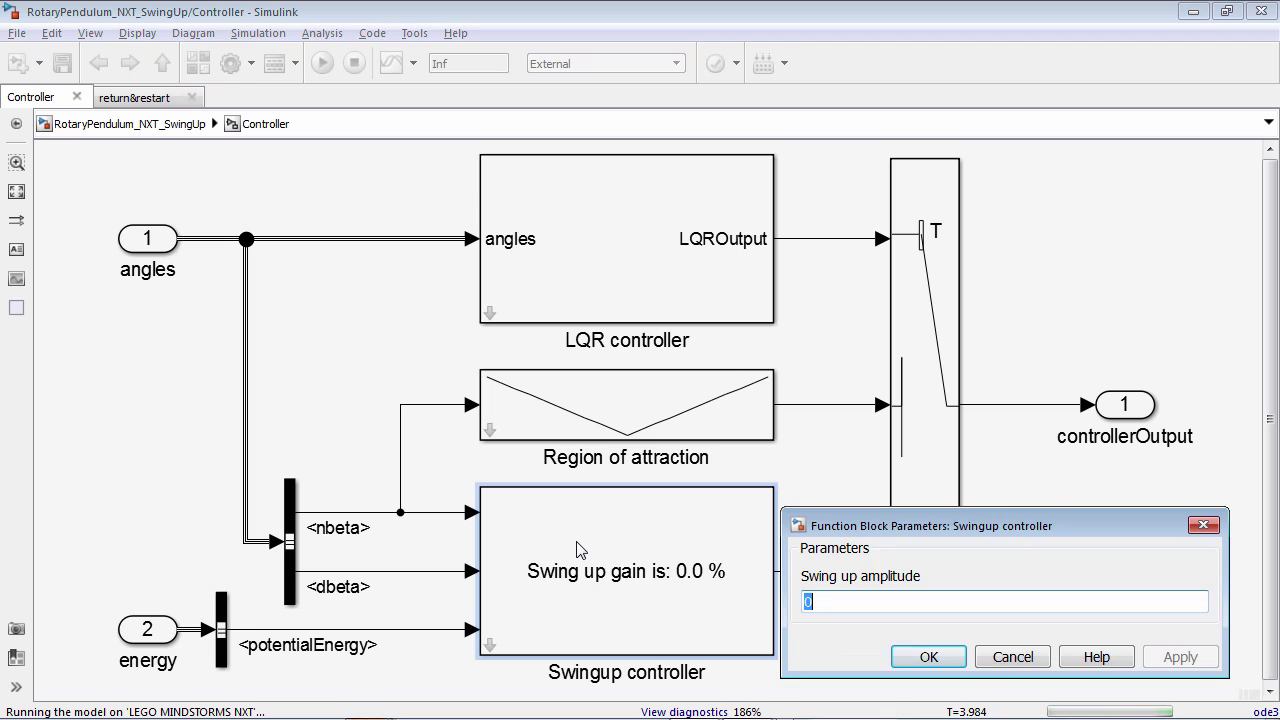
{"action": "type", "text": "6"}
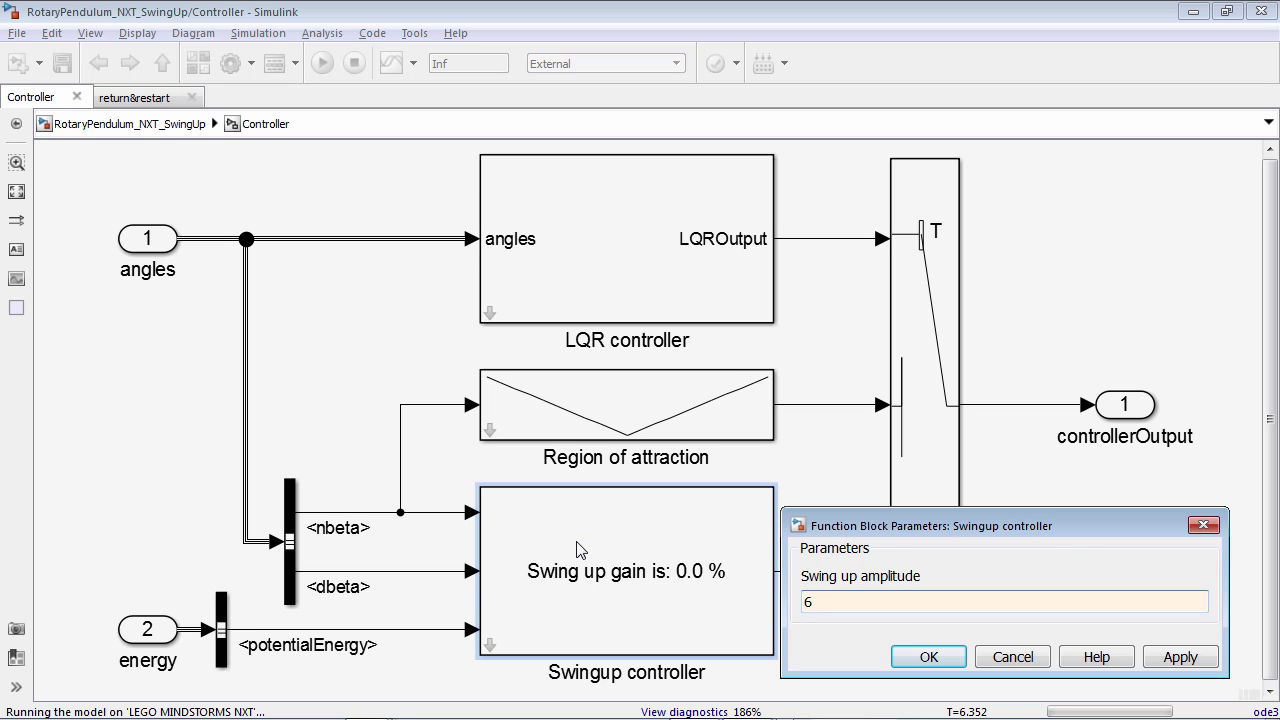
{"action": "key", "text": "Return"}
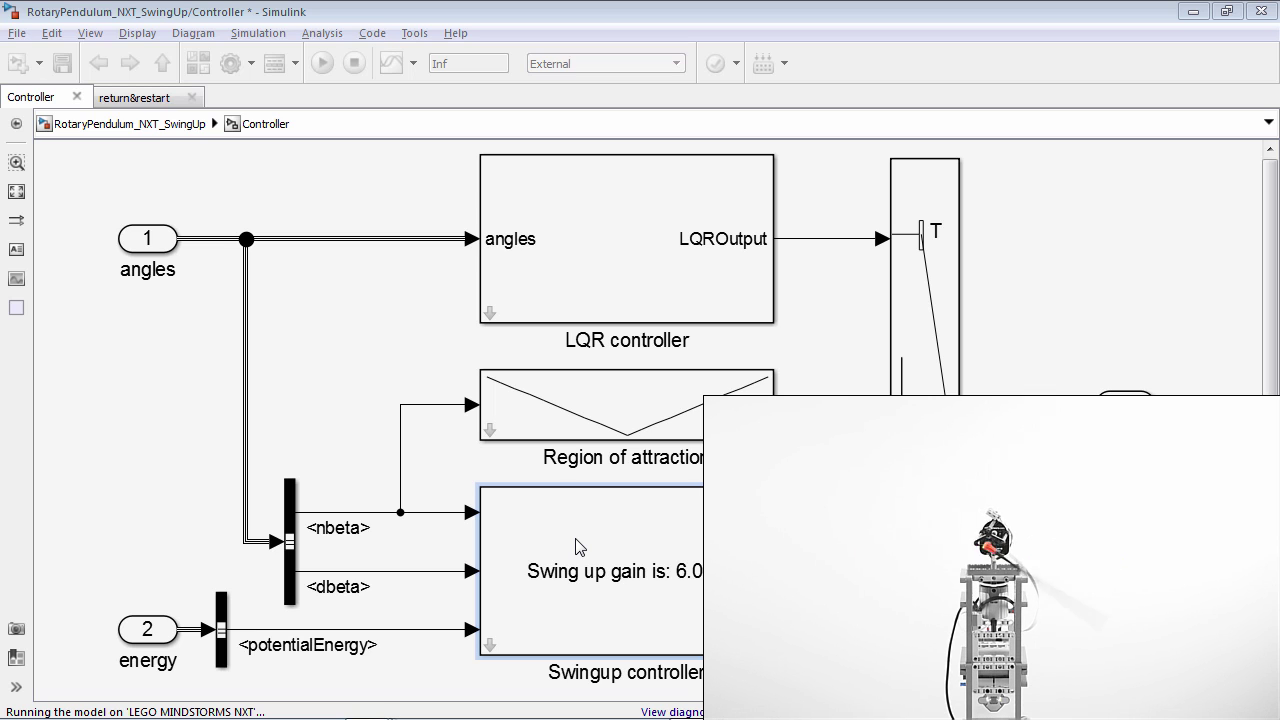
{"action": "key", "text": "Return"}
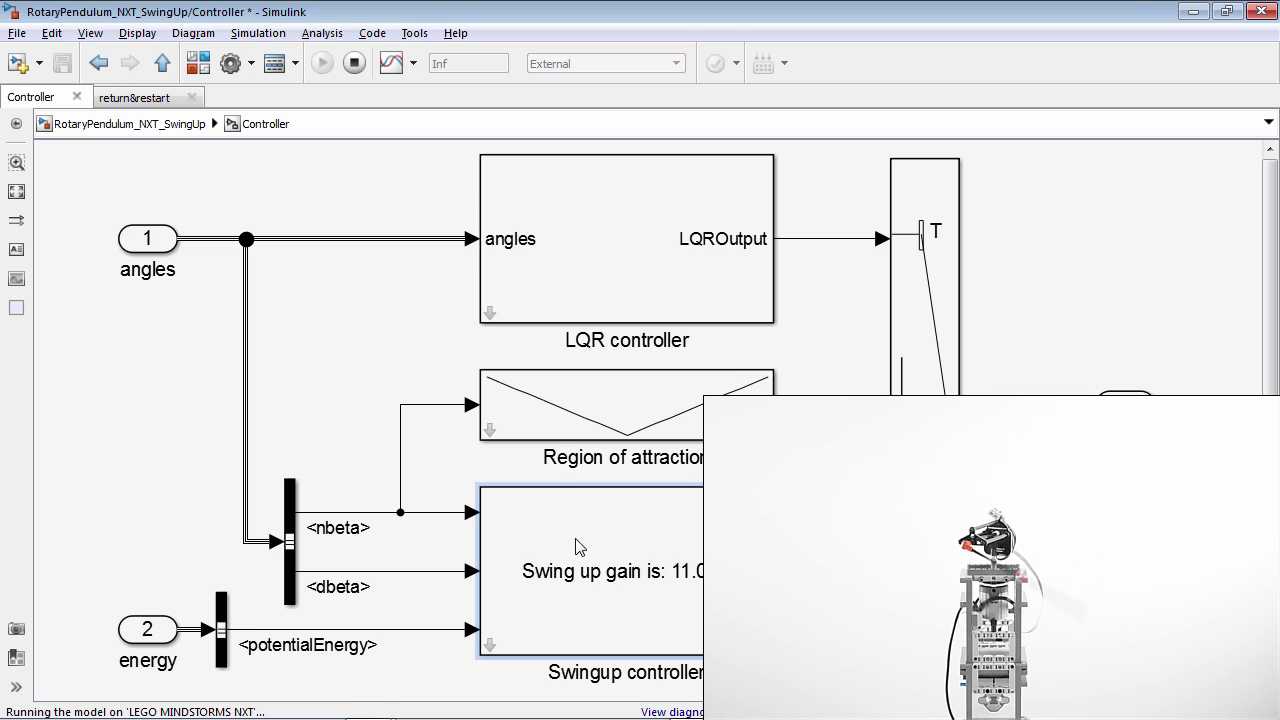
- Display the return&restart Stateflow chart with its normalPosition states
{"action": "left_click", "coordinate": [136, 99]}
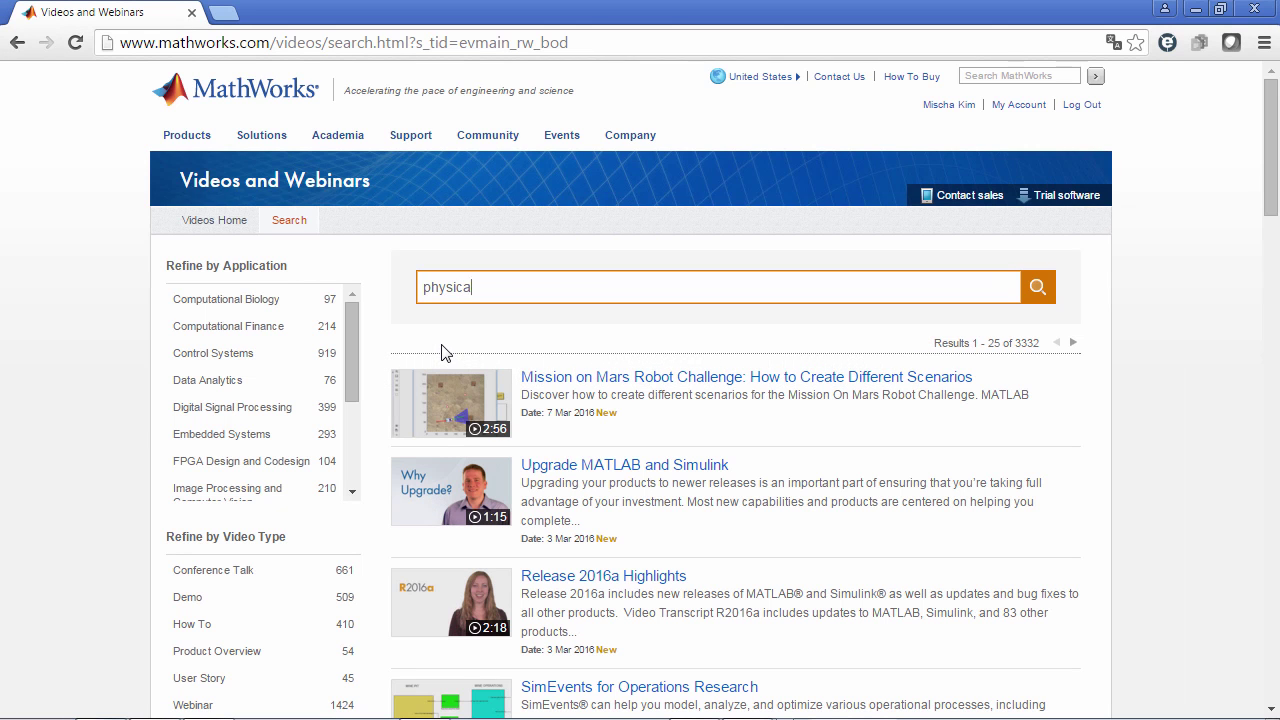
- Search videos for 'physical modeling teaching' and open Modeling Physical Systems in Teaching - Technology and Didactics
{"action": "left_click", "coordinate": [1036, 289]}
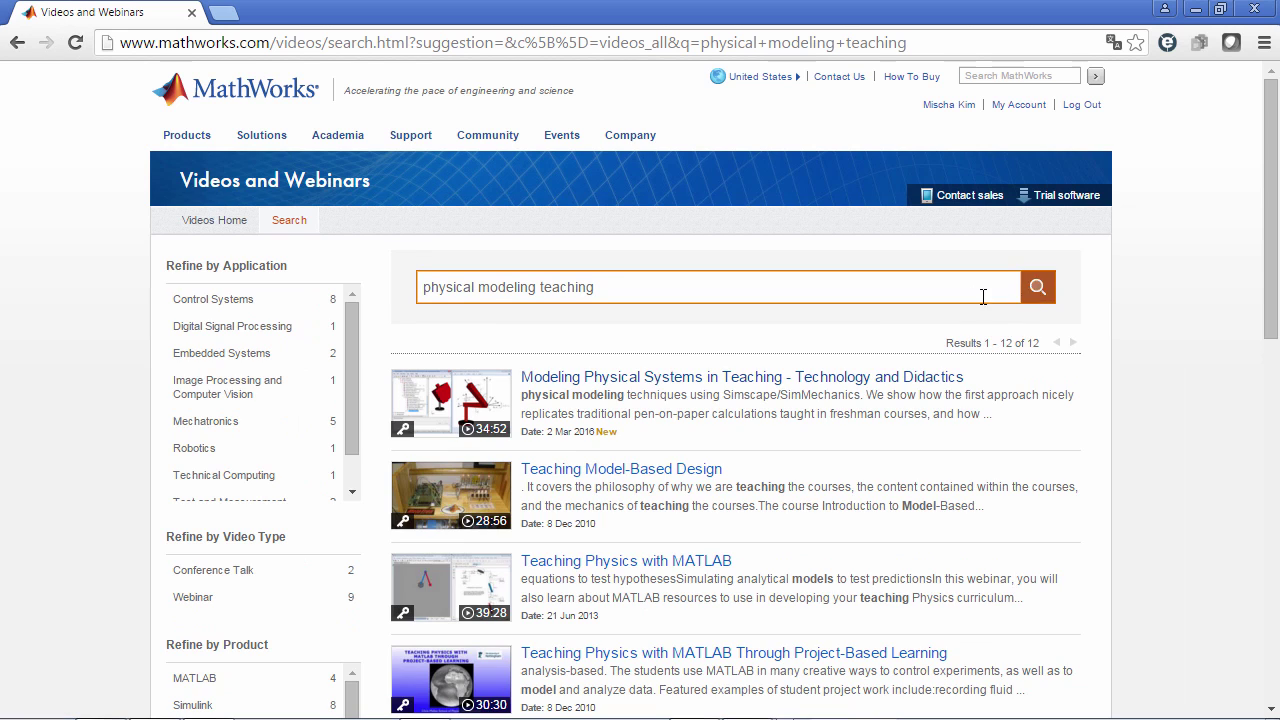
{"action": "left_click", "coordinate": [828, 380]}
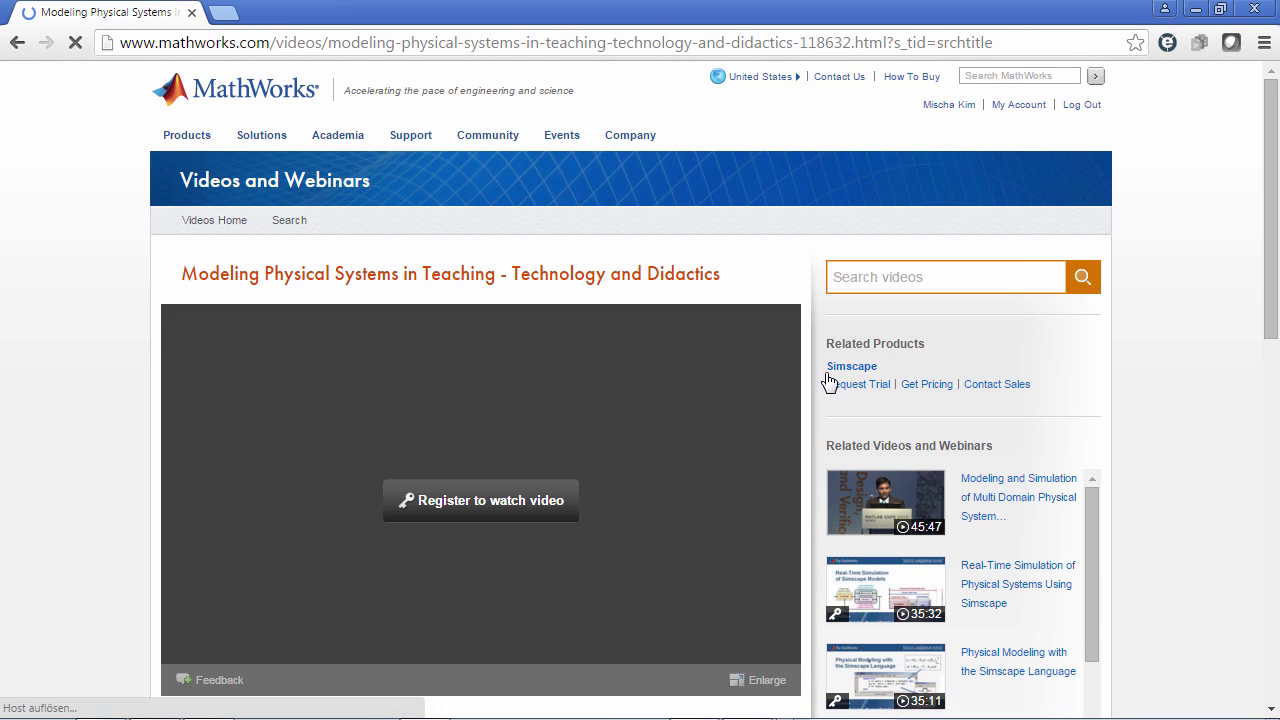